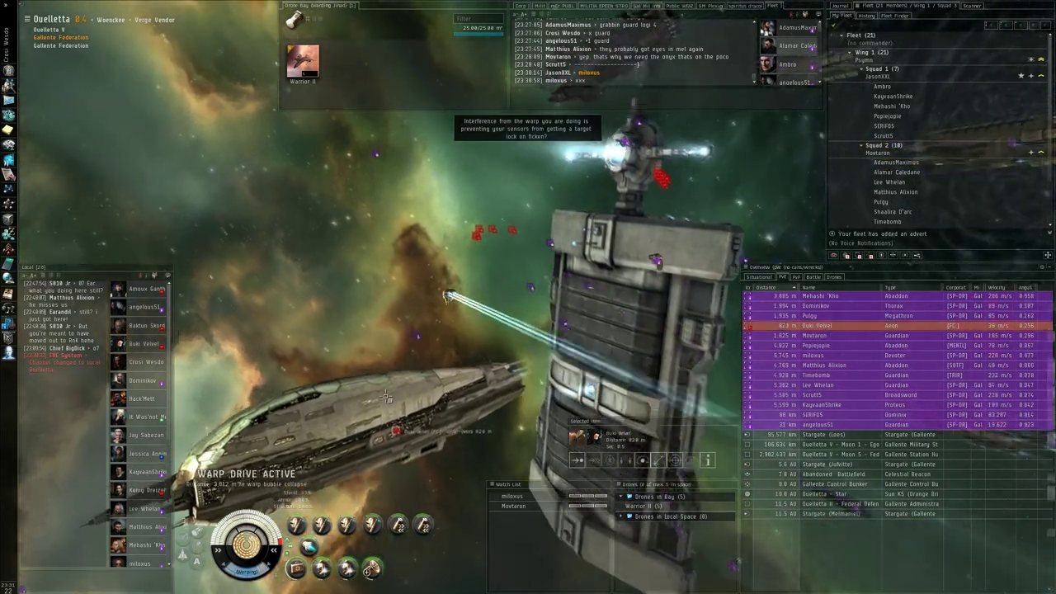
Bring up the context menu for the nearby ship to orbit it.
{"action": "right_click", "coordinate": [395, 399]}
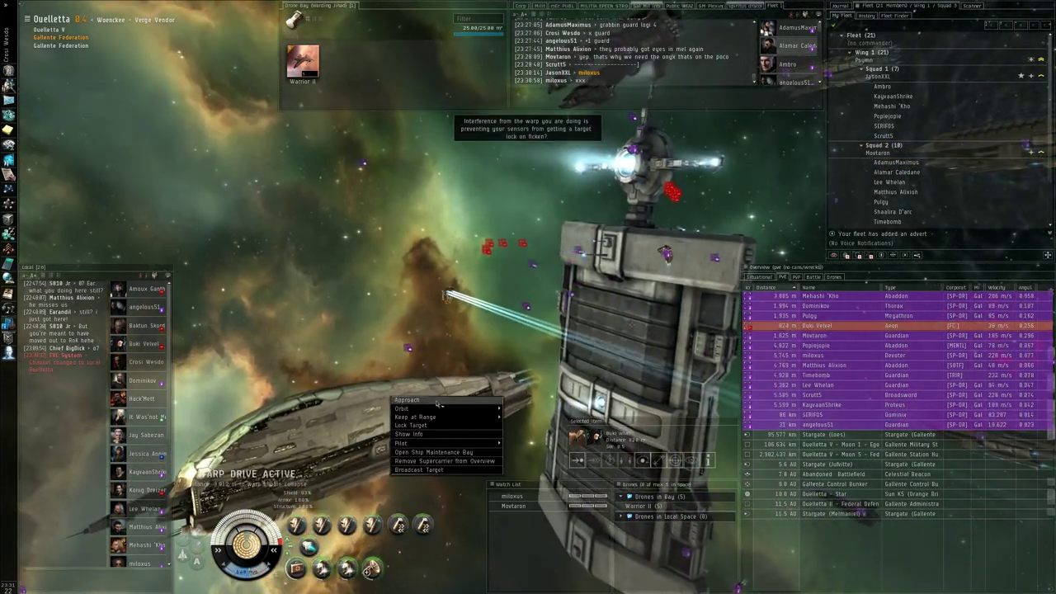
Start orbiting the ship at close range and swing the view side-on toward the station.
{"action": "left_click", "coordinate": [521, 419]}
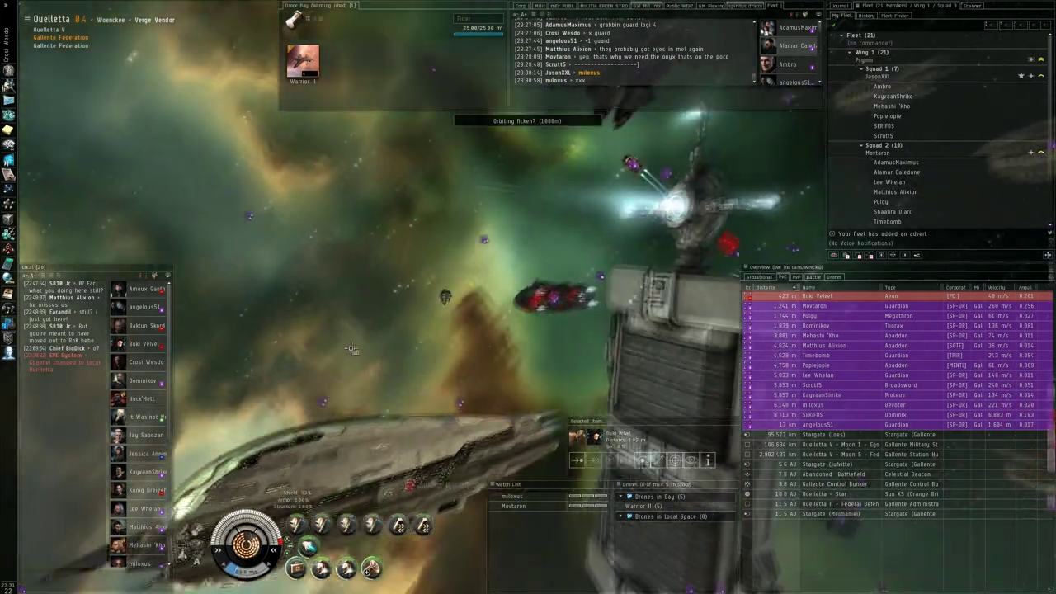
{"action": "left_click_drag", "start_coordinate": [495, 272], "coordinate": [586, 266]}
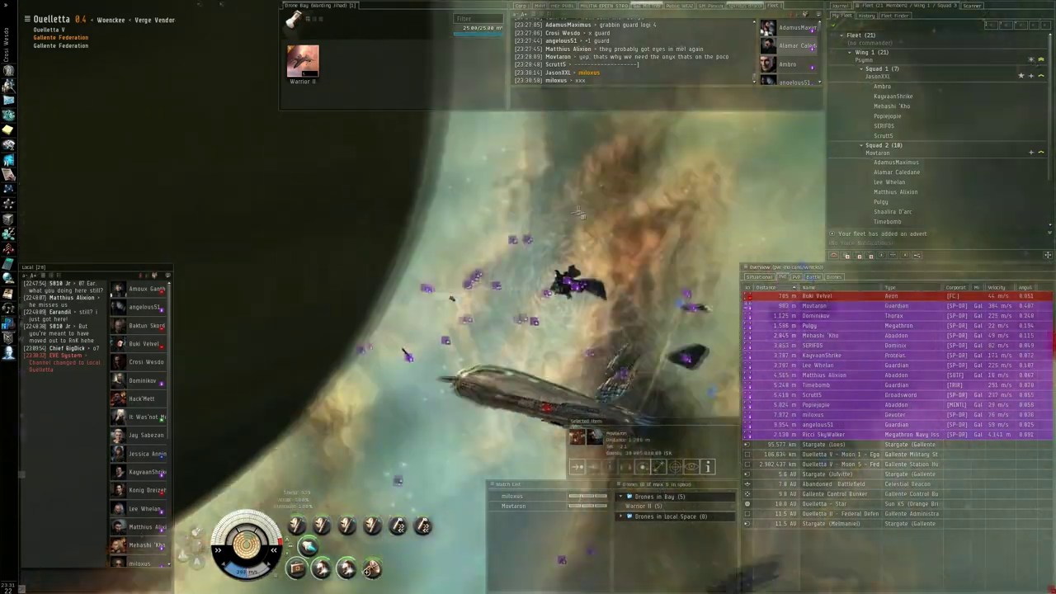
{"action": "mouse_move", "coordinate": [652, 311]}
{"action": "left_mouse_down"}
{"action": "mouse_move", "coordinate": [458, 164]}
{"action": "mouse_move", "coordinate": [817, 134]}
{"action": "left_mouse_up"}
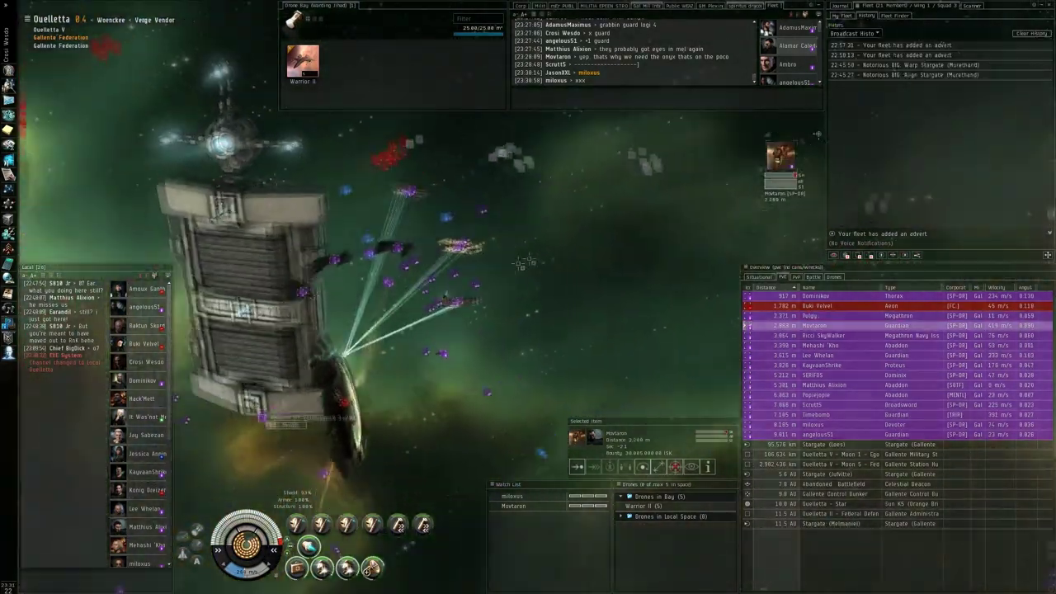
Select a fleetmate's ship and rotate the view around the fleet.
{"action": "left_click_drag", "start_coordinate": [817, 134], "coordinate": [704, 217]}
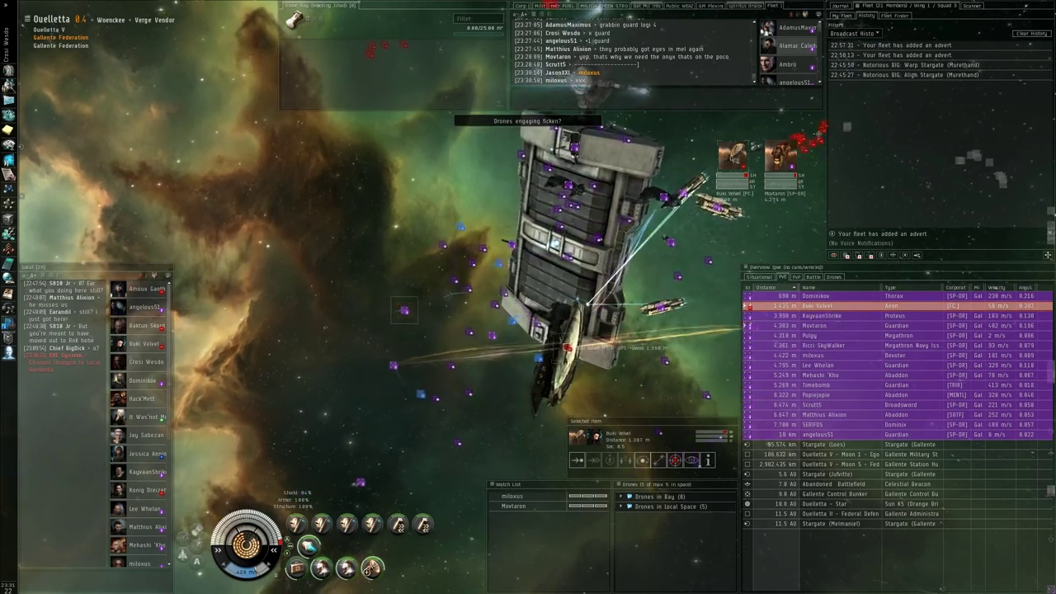
{"action": "left_click", "coordinate": [779, 157]}
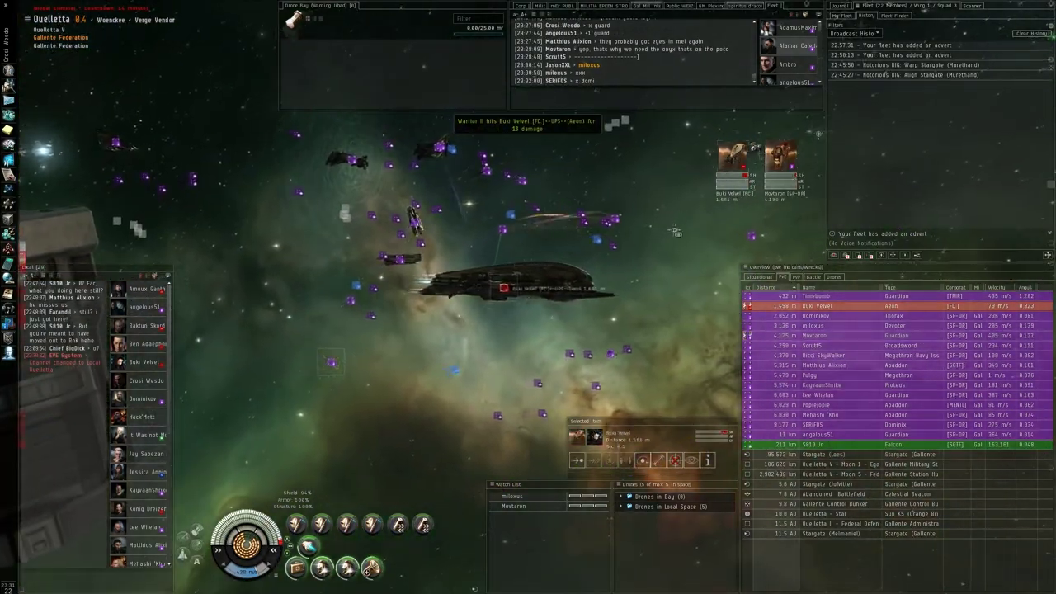
{"action": "mouse_move", "coordinate": [674, 232]}
{"action": "left_mouse_down"}
{"action": "mouse_move", "coordinate": [407, 158]}
{"action": "mouse_move", "coordinate": [643, 191]}
{"action": "left_mouse_up"}
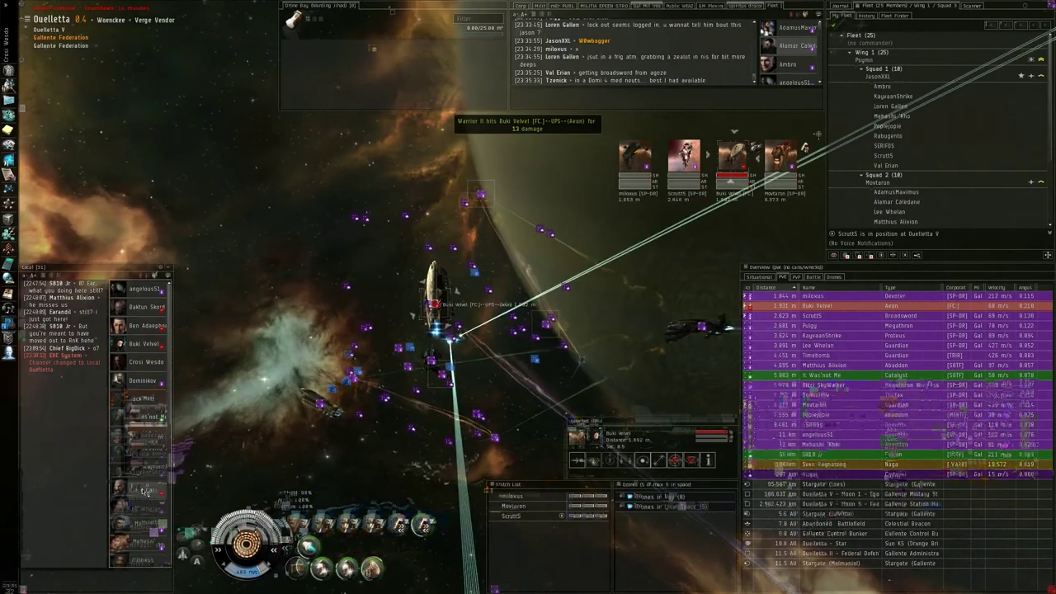
View a Local pilot's character and corporation info, then rotate past the green nebula and flagship.
{"action": "double_click", "coordinate": [145, 492]}
{"action": "left_click", "coordinate": [106, 161]}
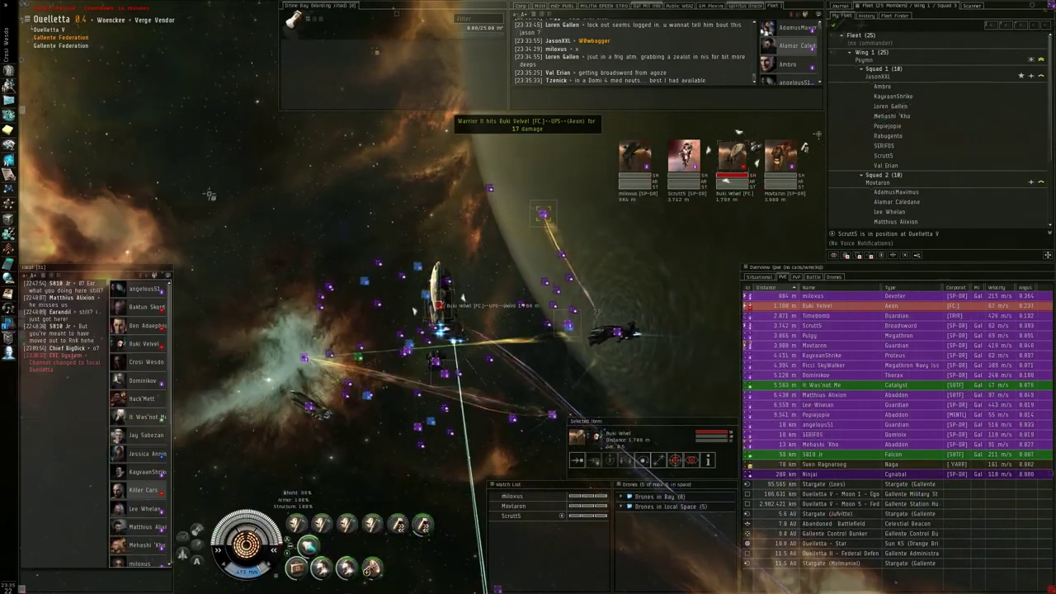
{"action": "mouse_move", "coordinate": [211, 194]}
{"action": "left_mouse_down"}
{"action": "mouse_move", "coordinate": [471, 190]}
{"action": "mouse_move", "coordinate": [583, 278]}
{"action": "mouse_move", "coordinate": [463, 188]}
{"action": "mouse_move", "coordinate": [472, 199]}
{"action": "left_mouse_up"}
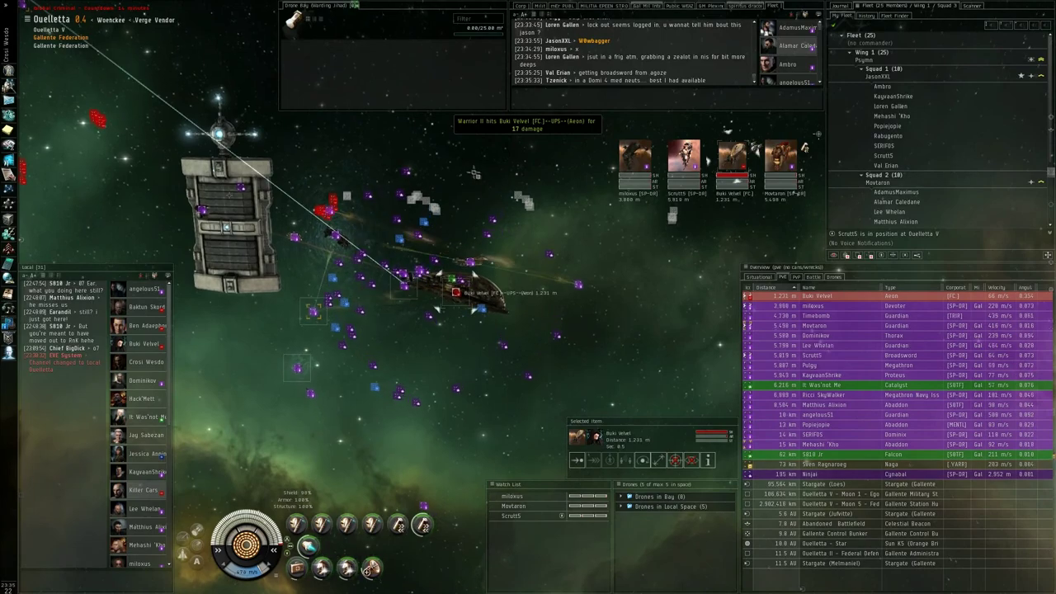
{"action": "left_click_drag", "start_coordinate": [453, 180], "coordinate": [405, 176]}
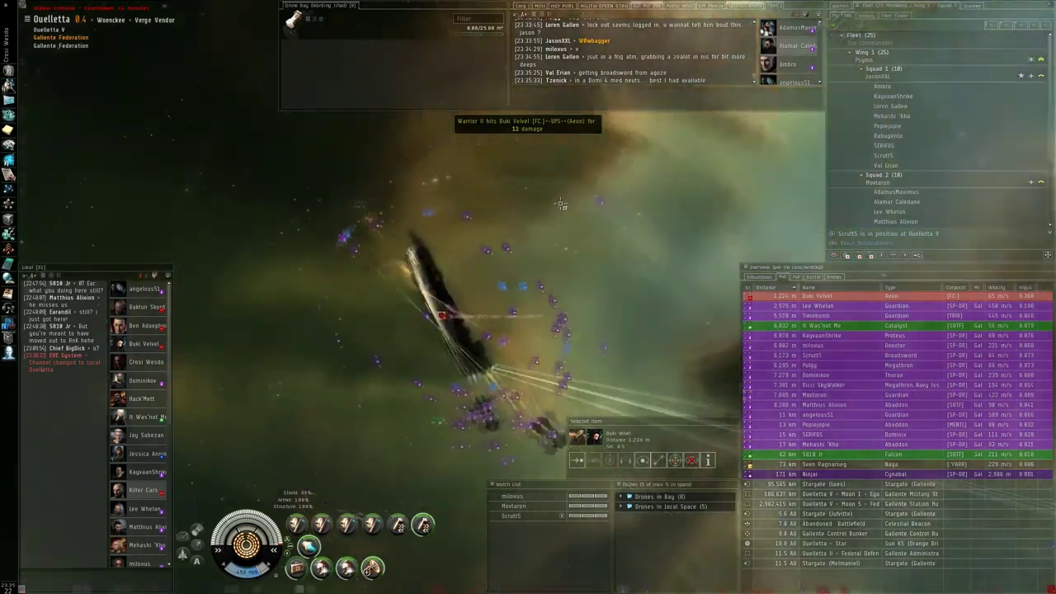
{"action": "left_click_drag", "start_coordinate": [528, 233], "coordinate": [455, 323]}
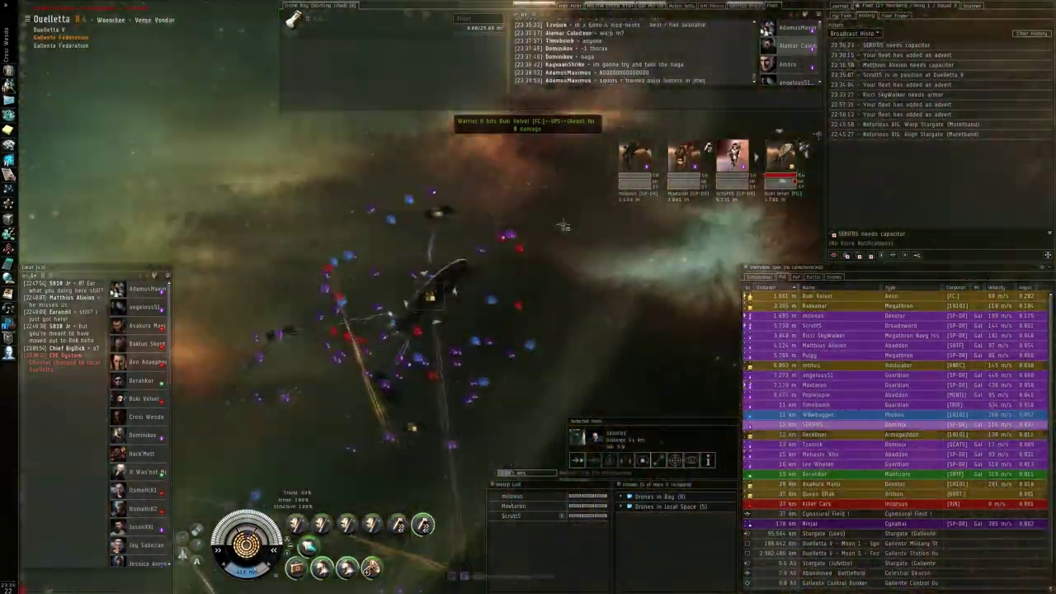
Orbit the camera away from the station to bring the planet into view.
{"action": "mouse_move", "coordinate": [563, 226]}
{"action": "left_mouse_down"}
{"action": "mouse_move", "coordinate": [388, 205]}
{"action": "mouse_move", "coordinate": [433, 164]}
{"action": "mouse_move", "coordinate": [364, 179]}
{"action": "left_mouse_up"}
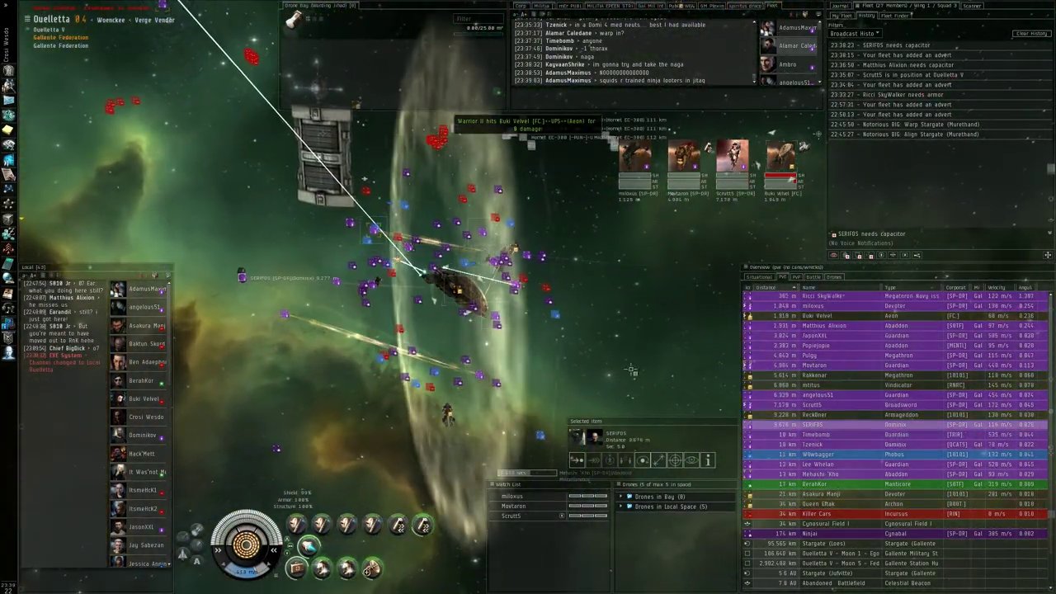
{"action": "left_click_drag", "start_coordinate": [596, 240], "coordinate": [523, 238]}
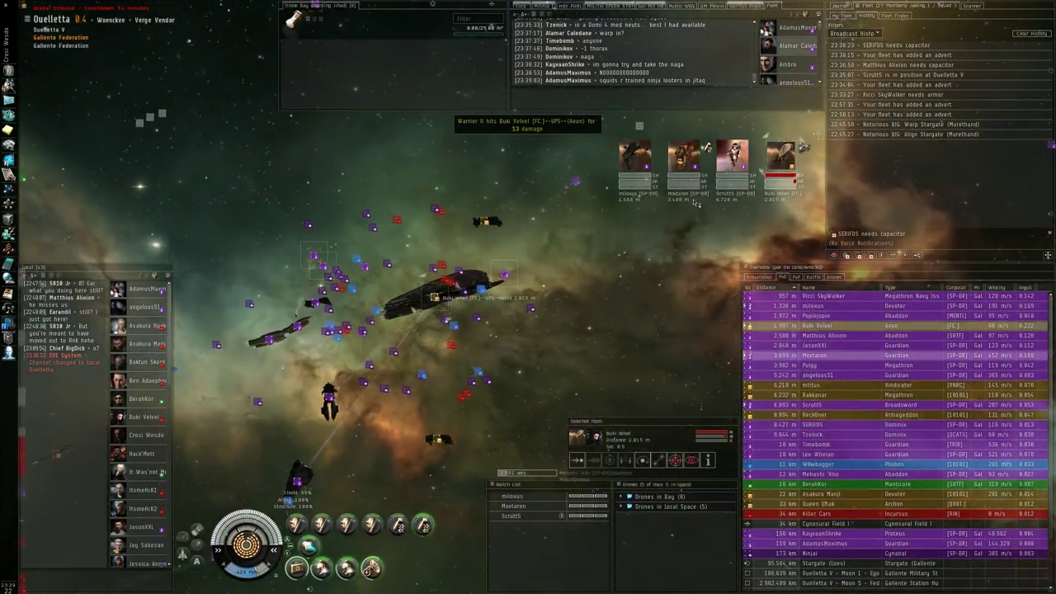
{"action": "left_click_drag", "start_coordinate": [407, 170], "coordinate": [571, 154]}
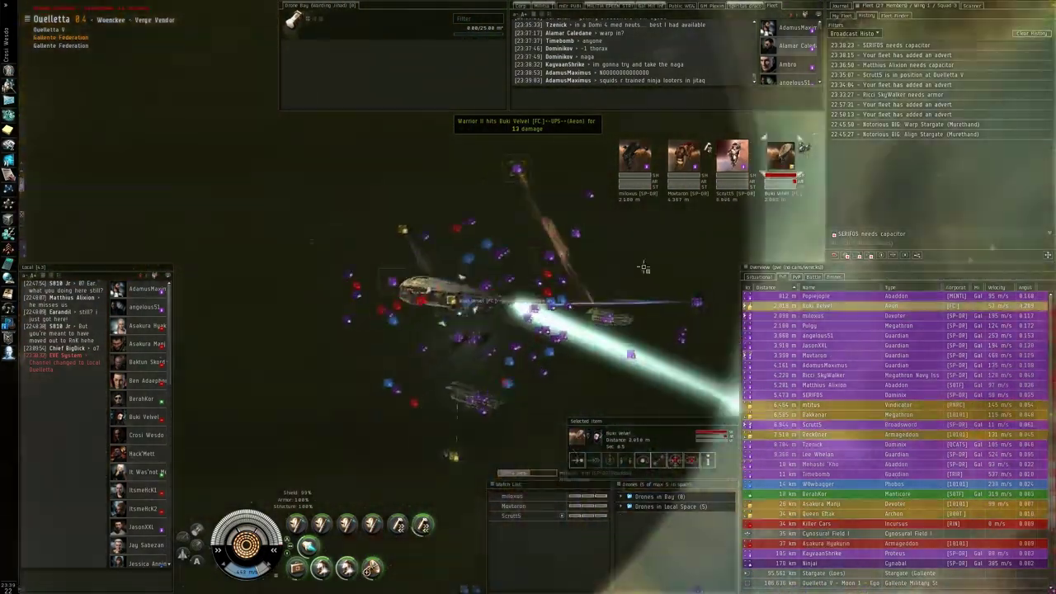
{"action": "left_click_drag", "start_coordinate": [577, 363], "coordinate": [879, 380]}
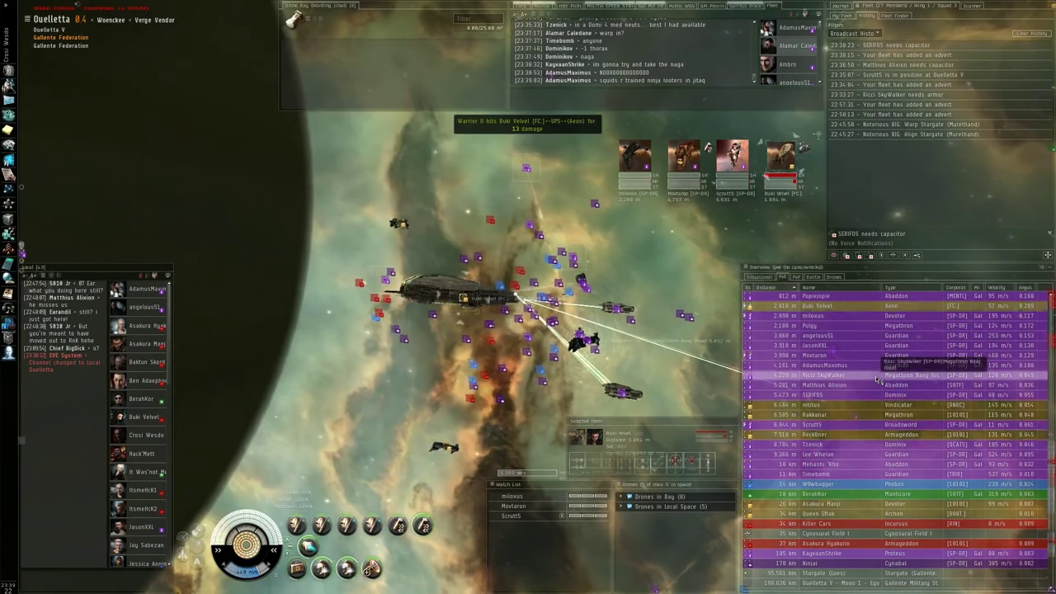
Select another fleetmate's ship and rotate the view toward the station.
{"action": "left_click", "coordinate": [879, 377]}
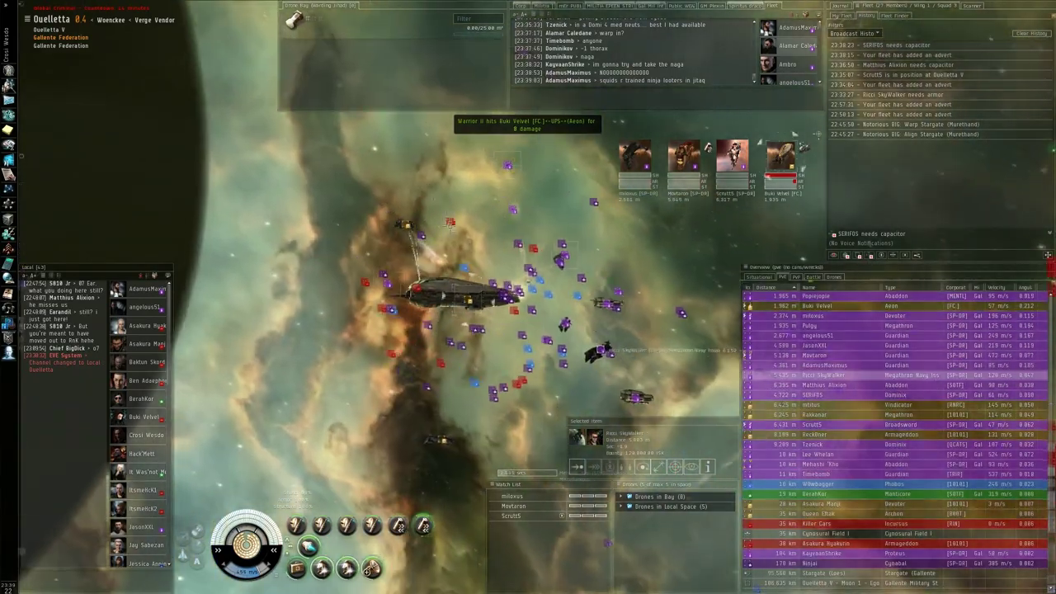
{"action": "mouse_move", "coordinate": [443, 238]}
{"action": "left_mouse_down"}
{"action": "mouse_move", "coordinate": [339, 198]}
{"action": "mouse_move", "coordinate": [176, 249]}
{"action": "left_mouse_up"}
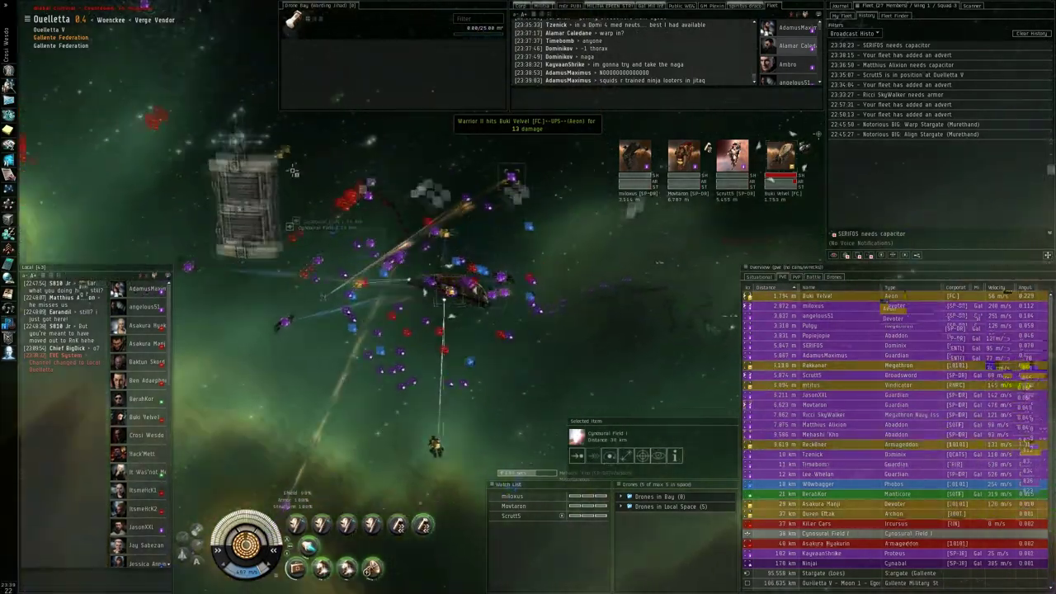
{"action": "mouse_move", "coordinate": [310, 168]}
{"action": "left_mouse_down"}
{"action": "mouse_move", "coordinate": [555, 210]}
{"action": "mouse_move", "coordinate": [578, 236]}
{"action": "mouse_move", "coordinate": [464, 453]}
{"action": "mouse_move", "coordinate": [373, 303]}
{"action": "left_mouse_up"}
Sweep the camera across the fight and pull back to see the large carrier end-on.
{"action": "left_click_drag", "start_coordinate": [605, 264], "coordinate": [753, 232]}
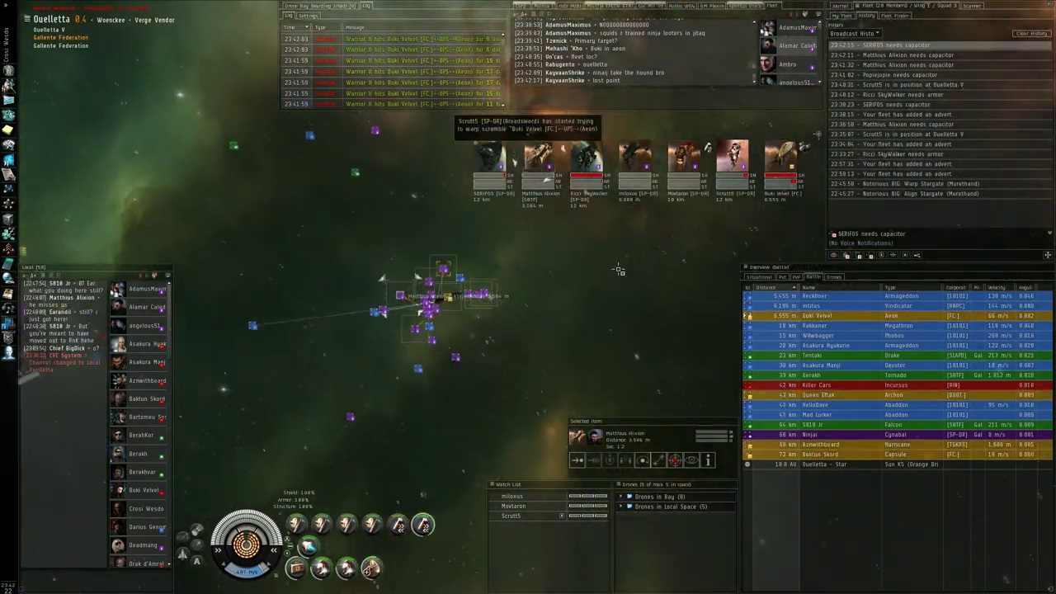
{"action": "left_click_drag", "start_coordinate": [489, 158], "coordinate": [600, 281]}
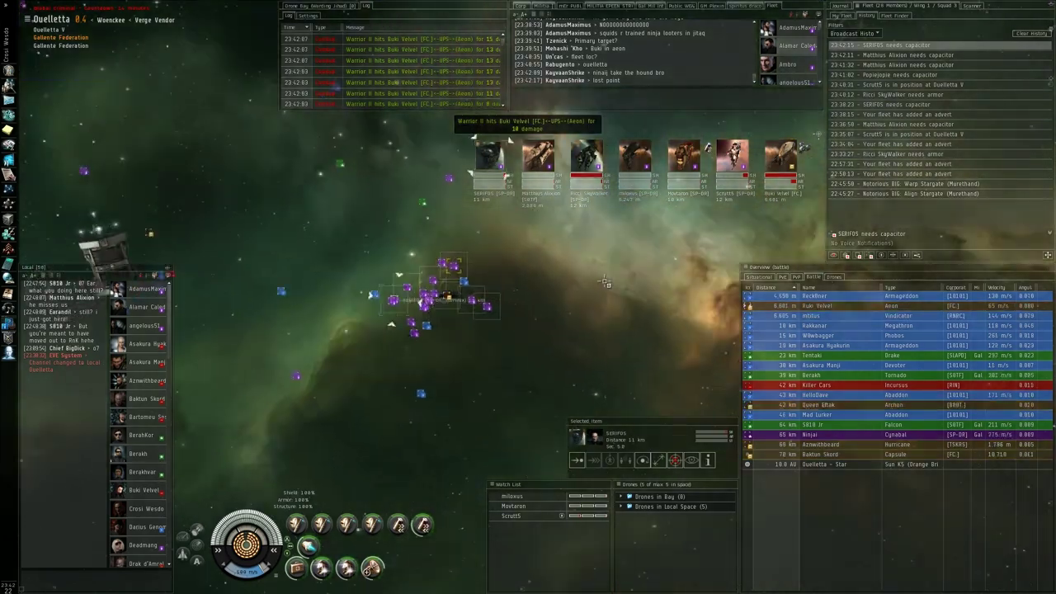
{"action": "key", "text": "F1"}
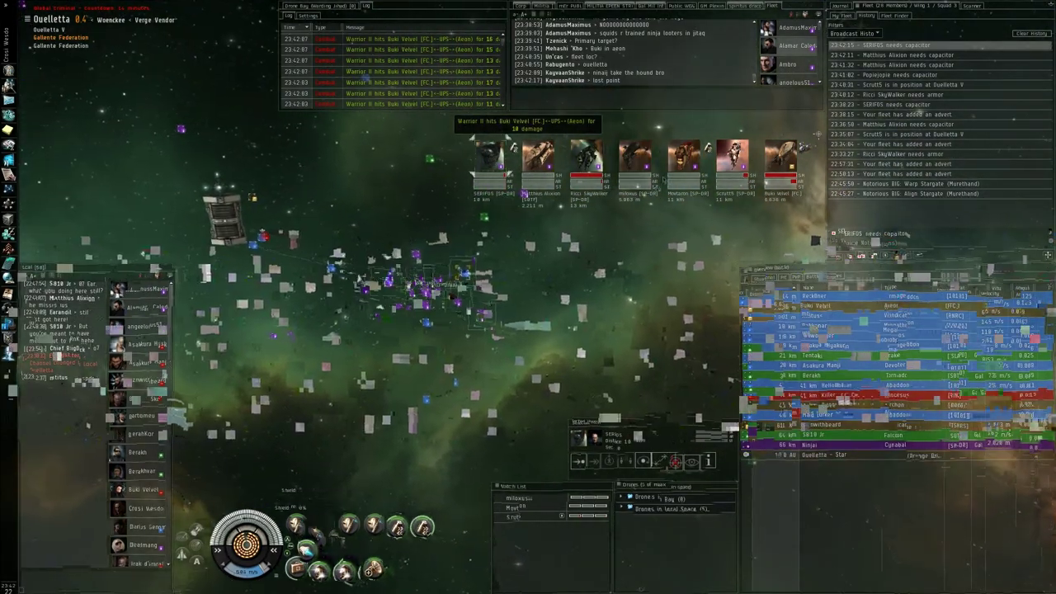
{"action": "mouse_move", "coordinate": [541, 252]}
{"action": "left_mouse_down"}
{"action": "mouse_move", "coordinate": [571, 284]}
{"action": "mouse_move", "coordinate": [399, 219]}
{"action": "left_mouse_up"}
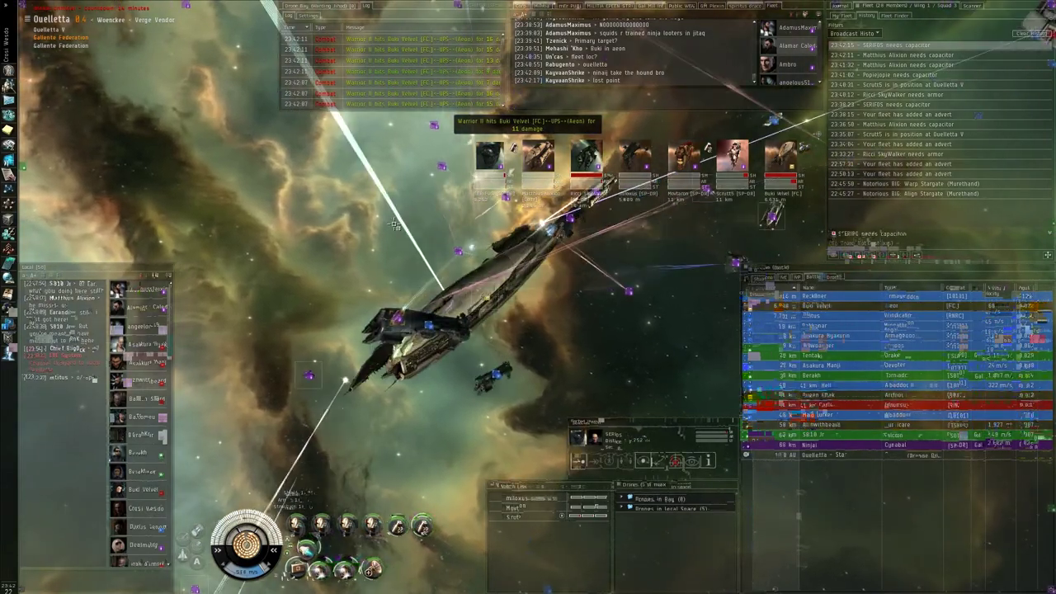
{"action": "left_click_drag", "start_coordinate": [395, 228], "coordinate": [338, 164]}
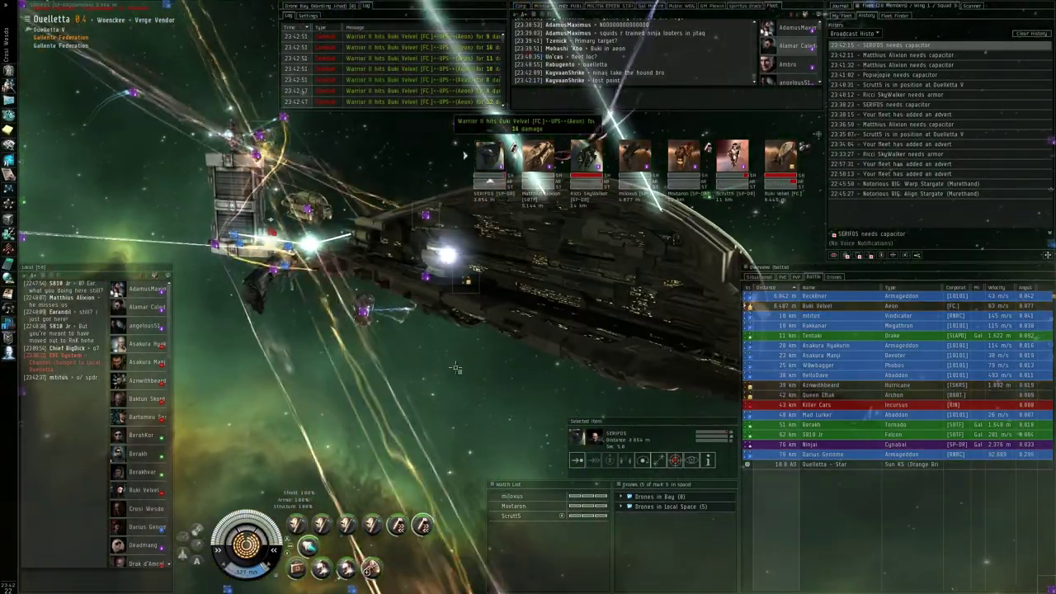
{"action": "left_click_drag", "start_coordinate": [456, 368], "coordinate": [626, 294]}
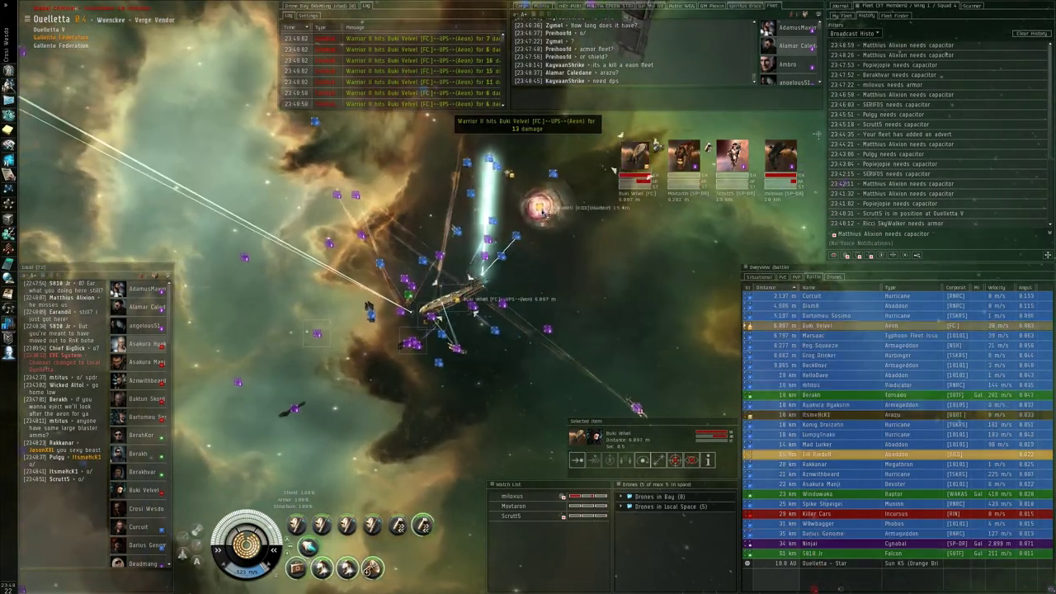
Select another pilot's ship and rotate the view so the station sits top-left.
{"action": "left_click", "coordinate": [541, 210]}
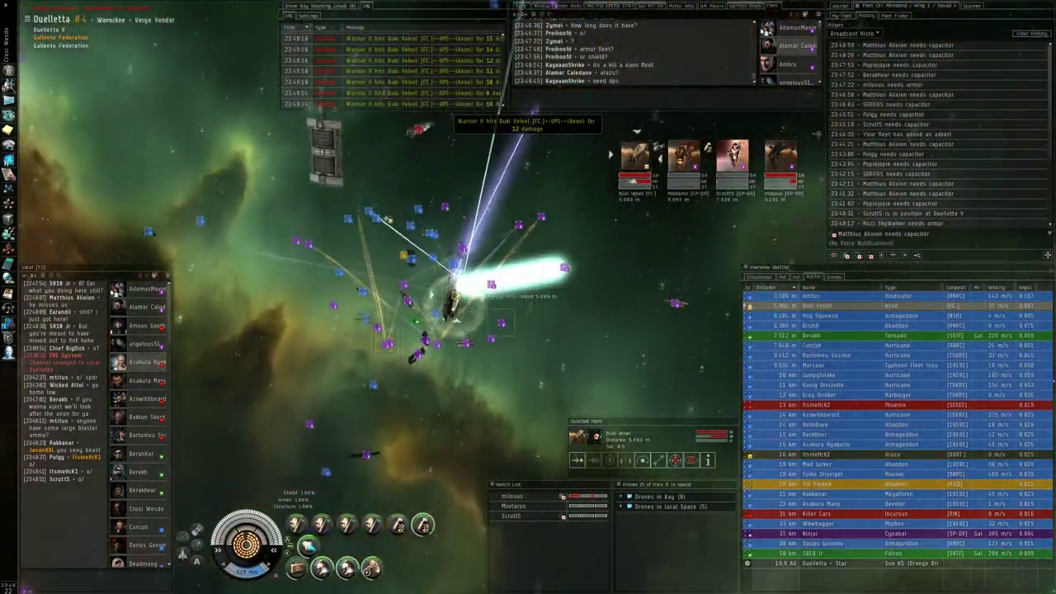
{"action": "left_click_drag", "start_coordinate": [505, 201], "coordinate": [537, 222]}
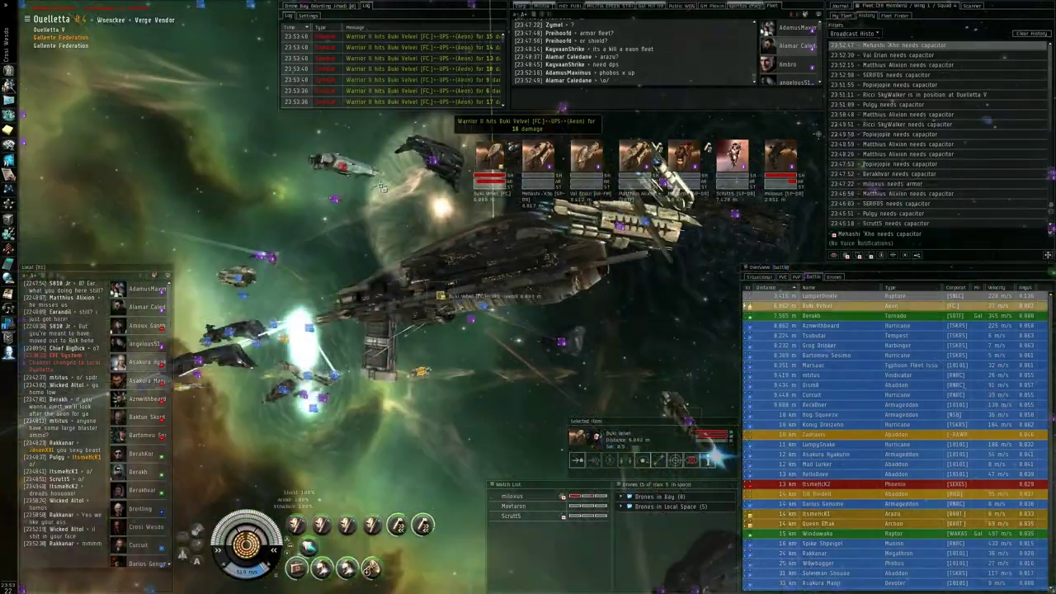
Circle the view around the battleship, then reselect the Aeon and orbit the camera around it.
{"action": "left_click_drag", "start_coordinate": [381, 188], "coordinate": [429, 198]}
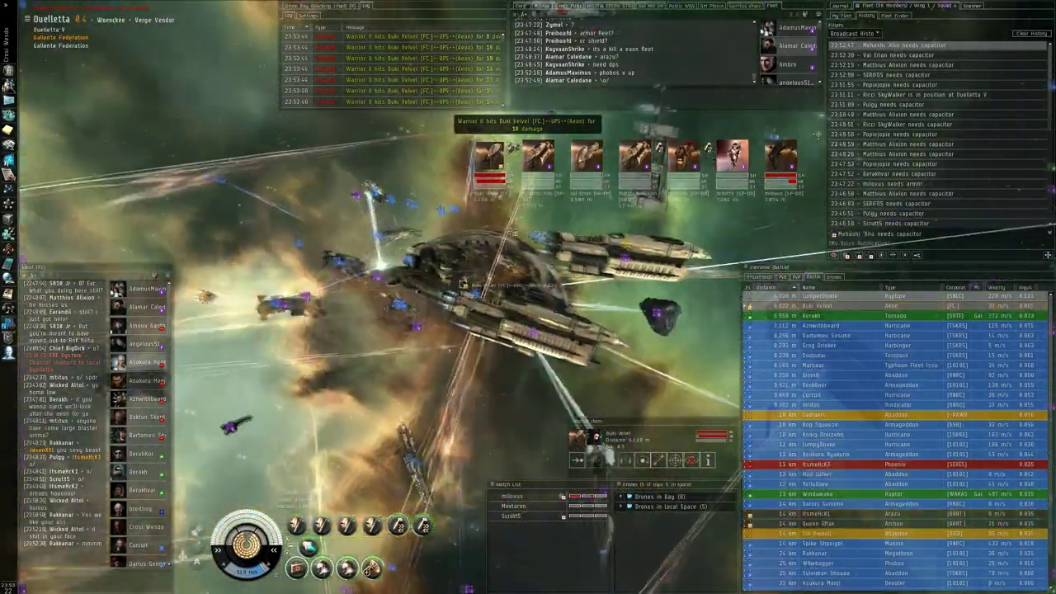
{"action": "left_click_drag", "start_coordinate": [512, 233], "coordinate": [483, 225]}
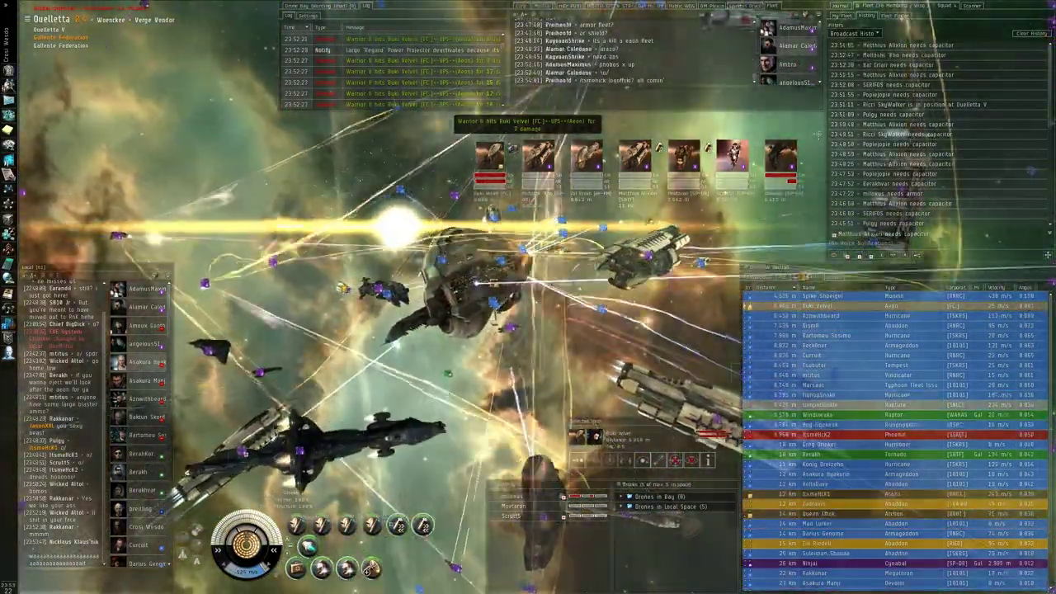
{"action": "left_click", "coordinate": [320, 403]}
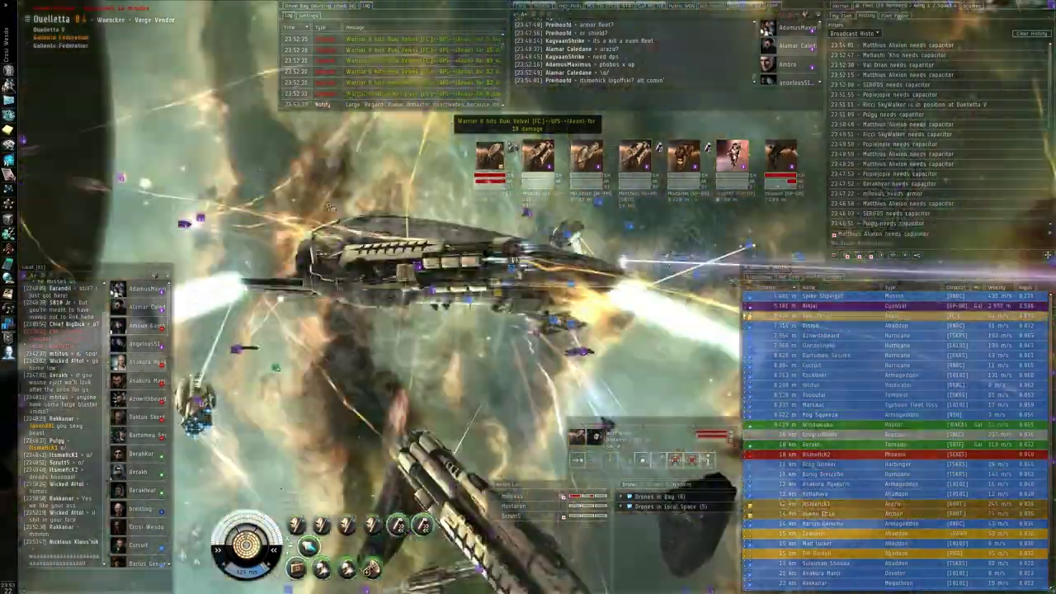
{"action": "left_click", "coordinate": [557, 241]}
{"action": "left_click_drag", "start_coordinate": [558, 241], "coordinate": [435, 190]}
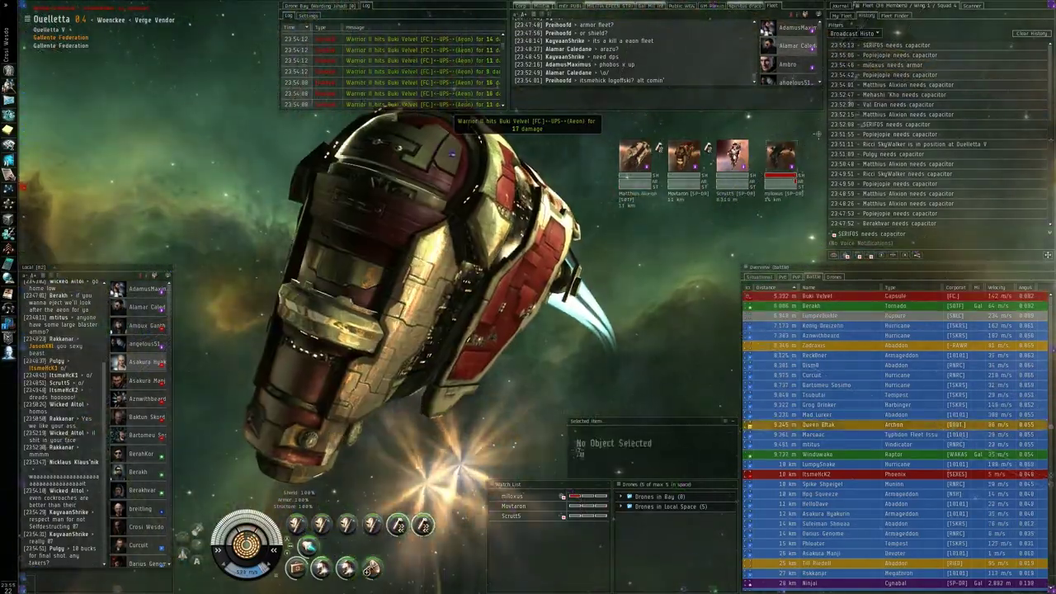
{"action": "scroll", "coordinate": [364, 212], "scroll_direction": "down", "scroll_amount": 5}
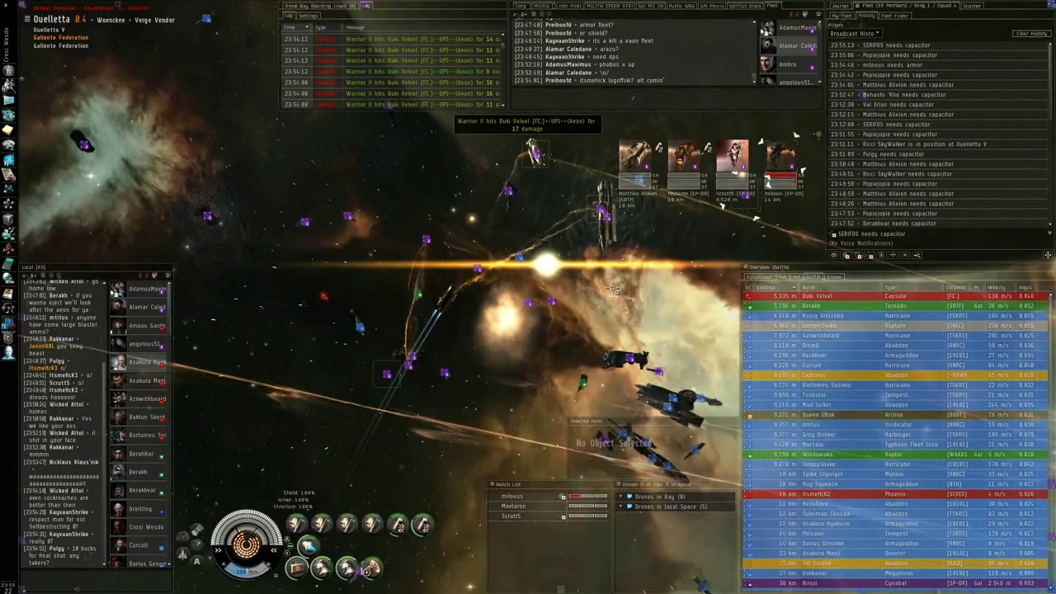